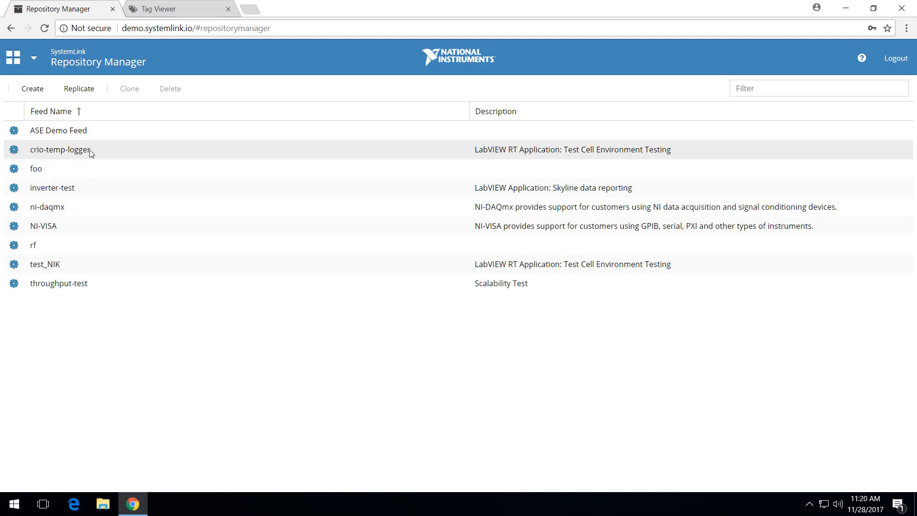
Open the crio-temp-logger feed and examine its settings and the available package versions
click(14, 149)
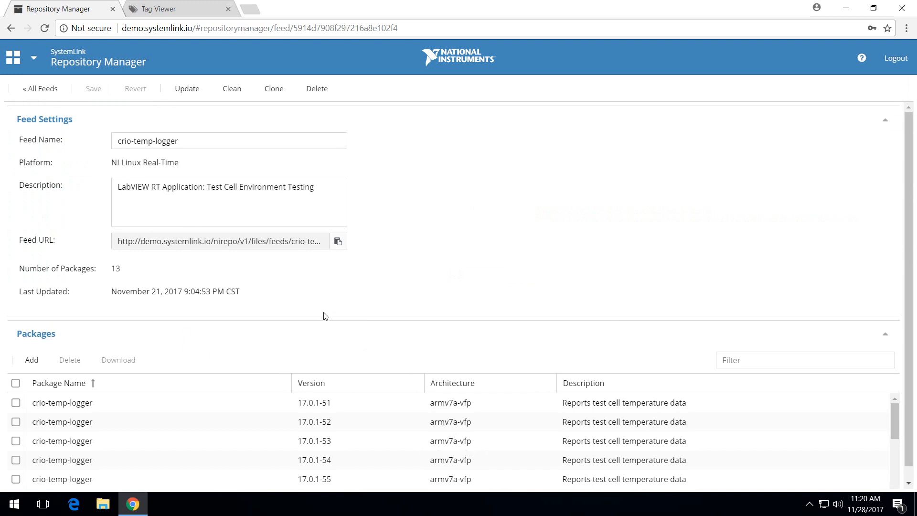
scroll(303, 342, down, 1)
scroll(242, 405, down, 5)
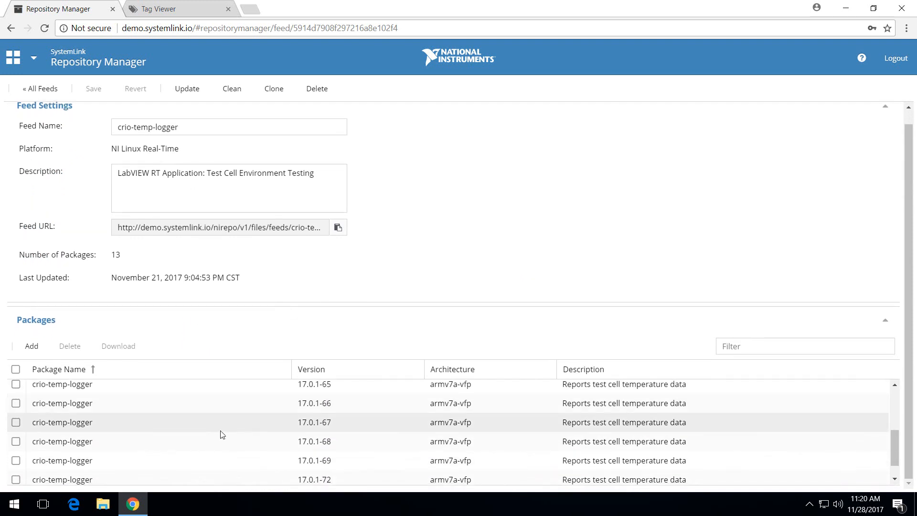
scroll(215, 426, down, 1)
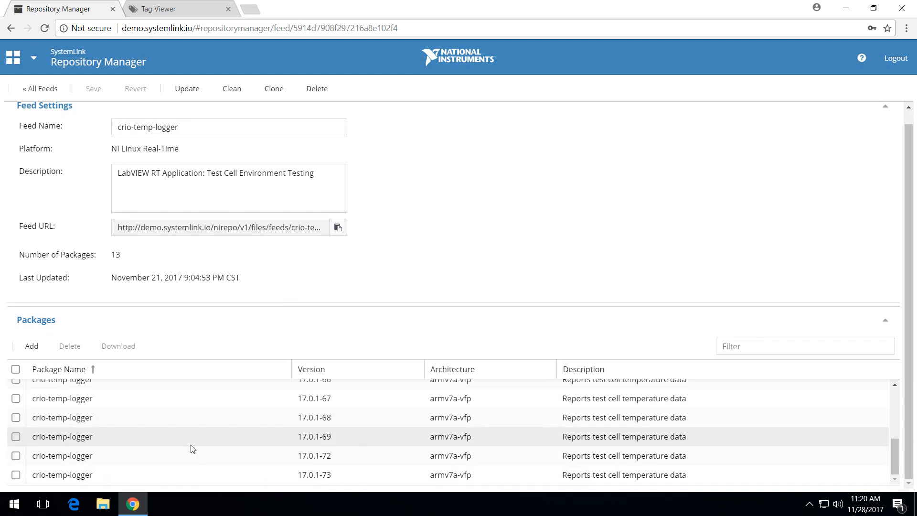
scroll(190, 453, up, 5)
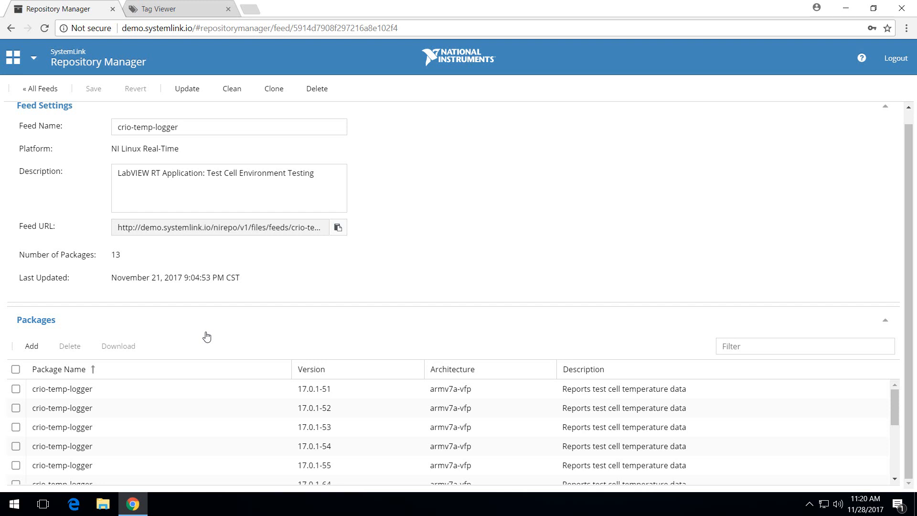
scroll(239, 309, up, 1)
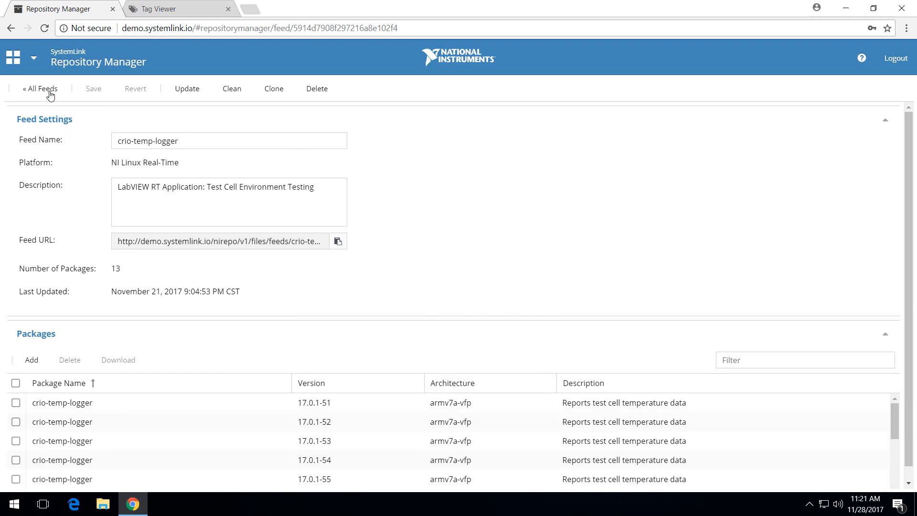
Switch to Systems Manager and open the list of connected managed systems
click(38, 65)
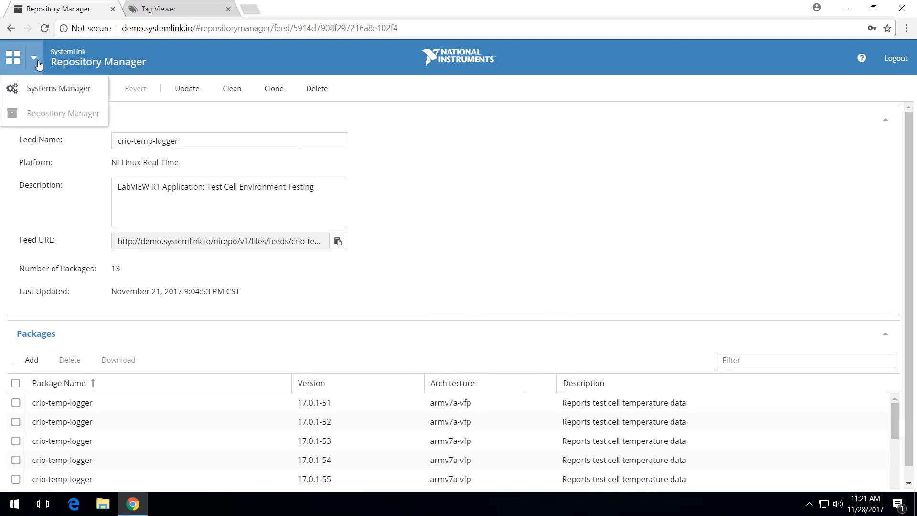
click(46, 94)
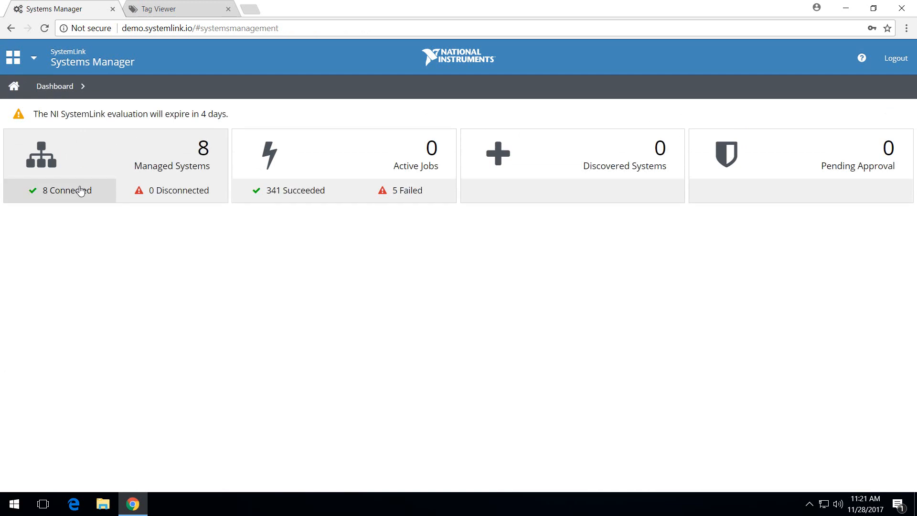
click(76, 193)
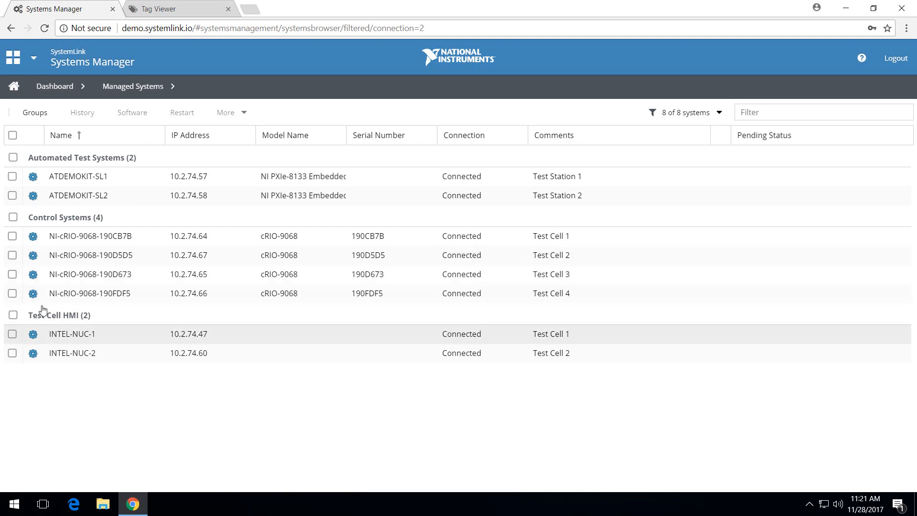
View the settings and software page of the Test Cell 1 cRIO-9068, and return to the managed systems list
click(32, 239)
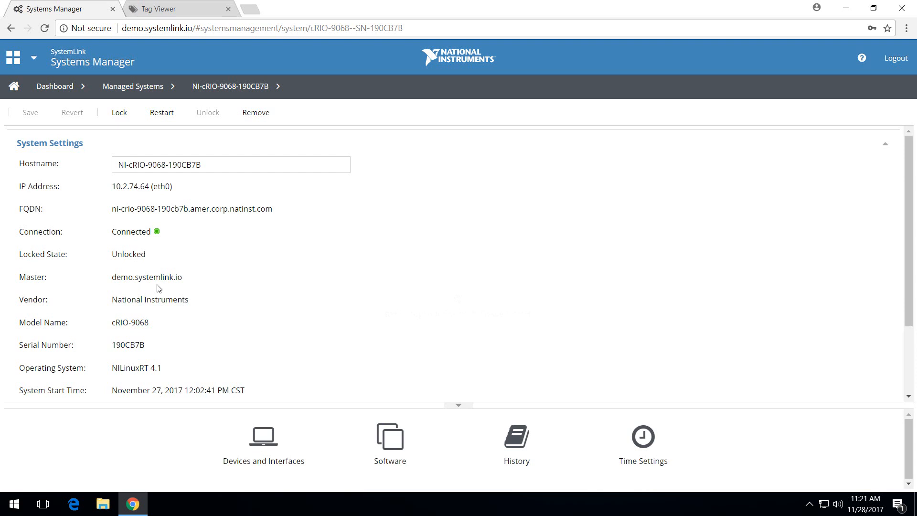
click(386, 456)
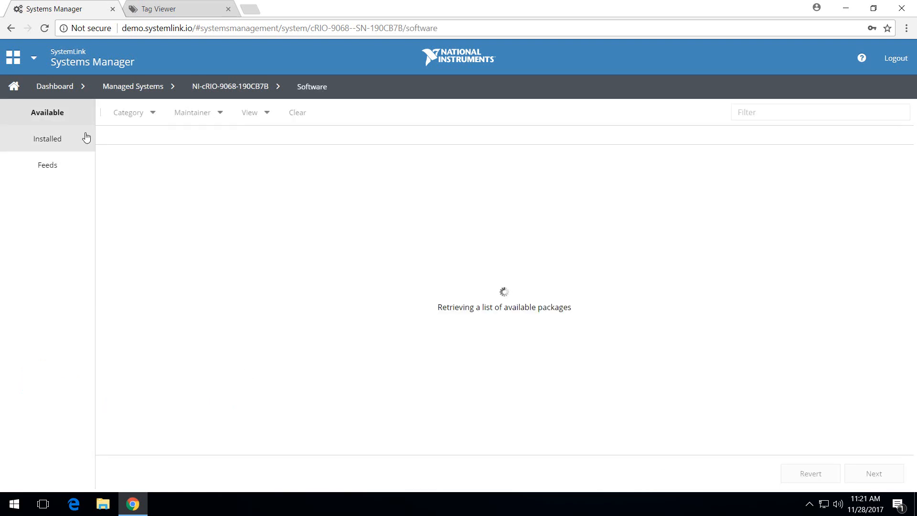
click(138, 92)
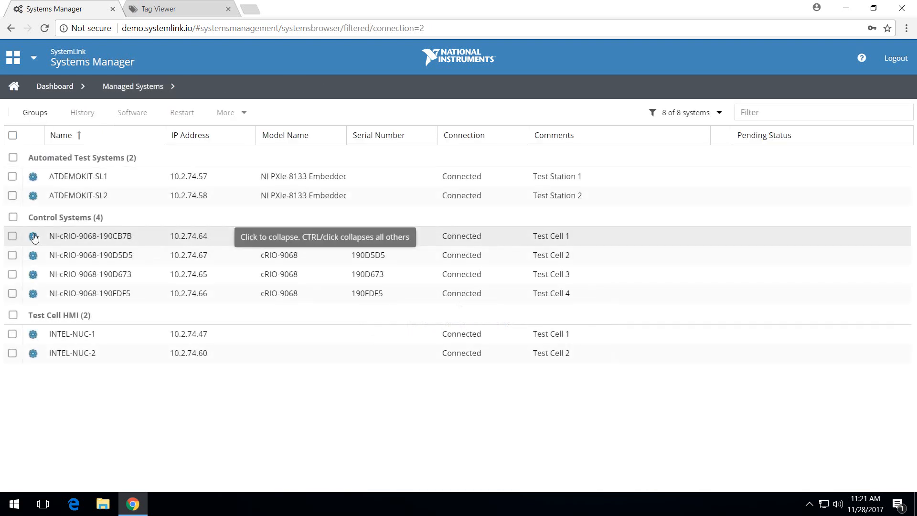
Select all four systems in the Control Systems group and open their shared software management page
click(12, 274)
click(12, 293)
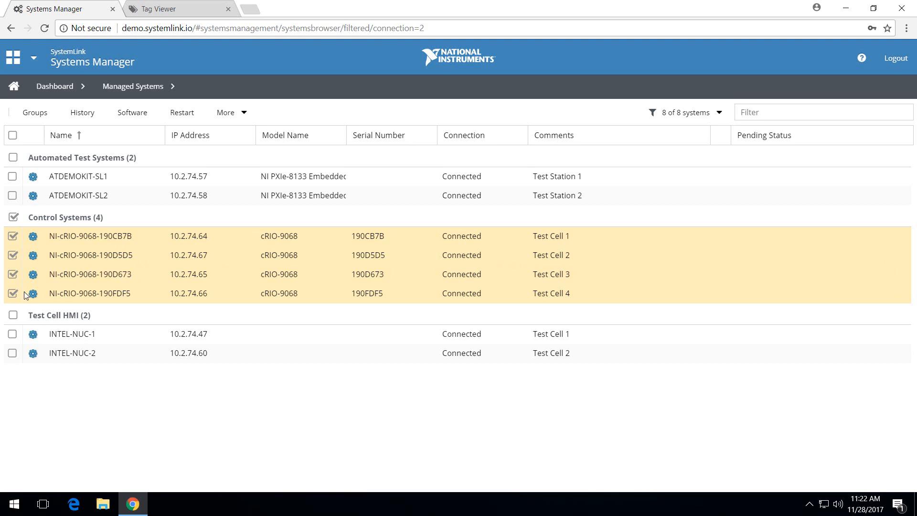
click(13, 218)
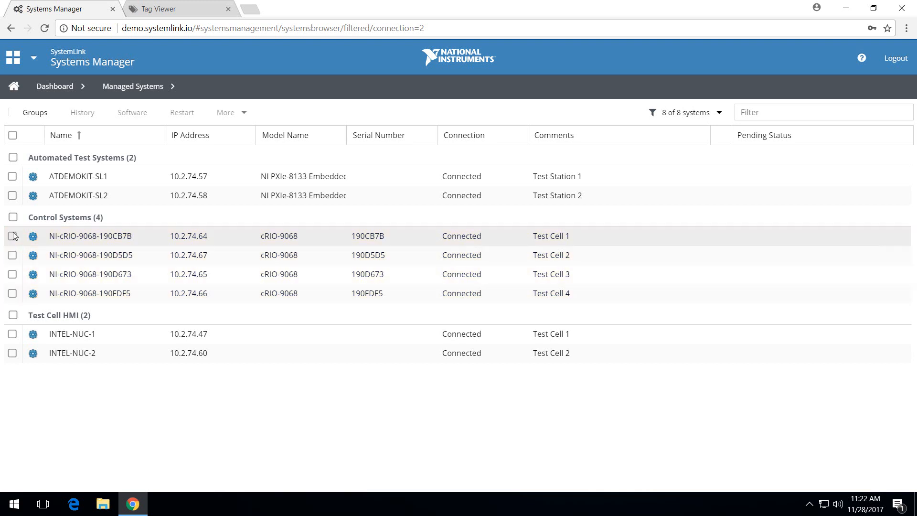
click(13, 217)
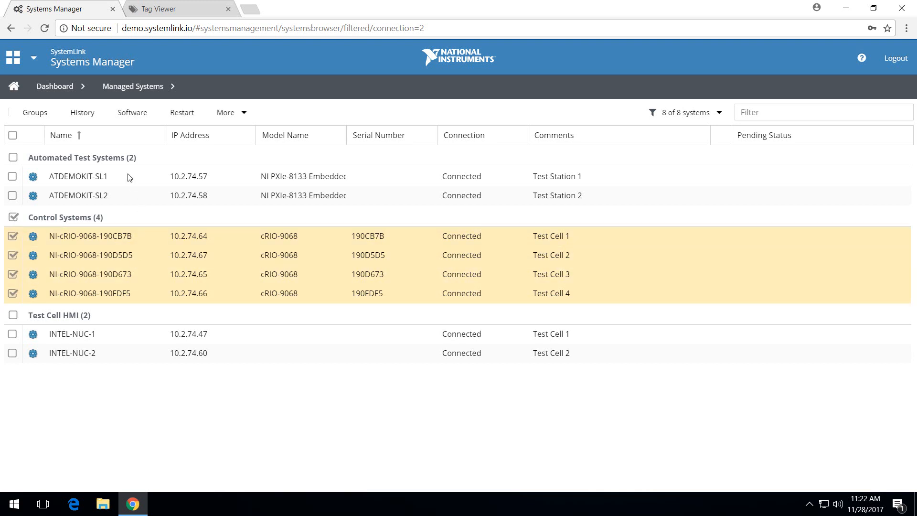
click(131, 115)
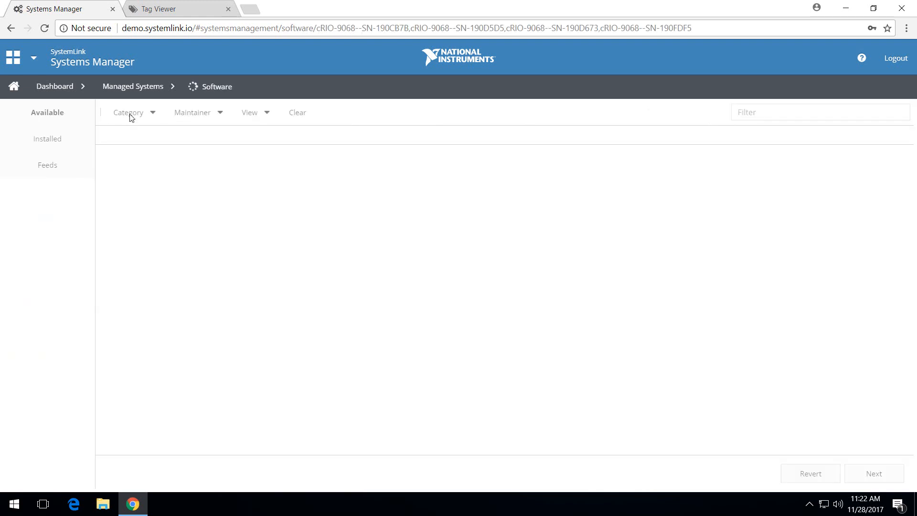
Add the crio-temp-logger feed from Repository Manager to all selected systems and apply the change
click(61, 173)
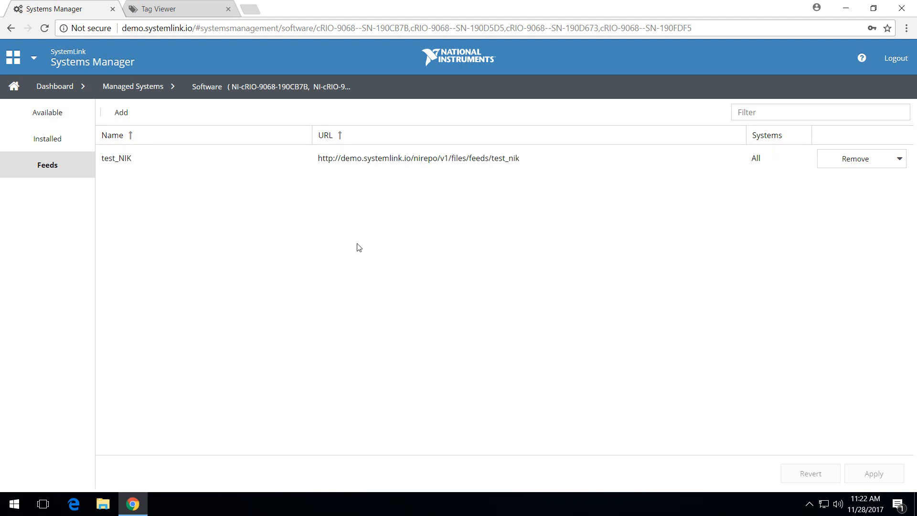
click(121, 114)
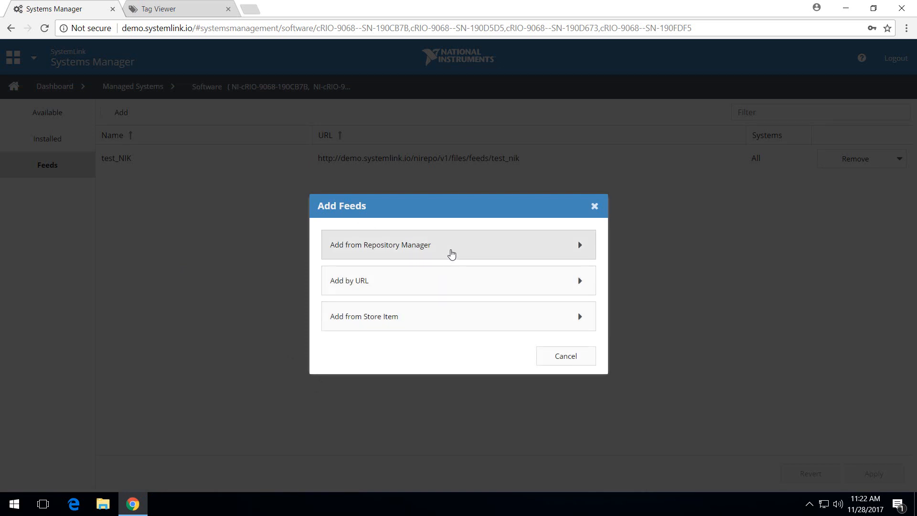
click(455, 251)
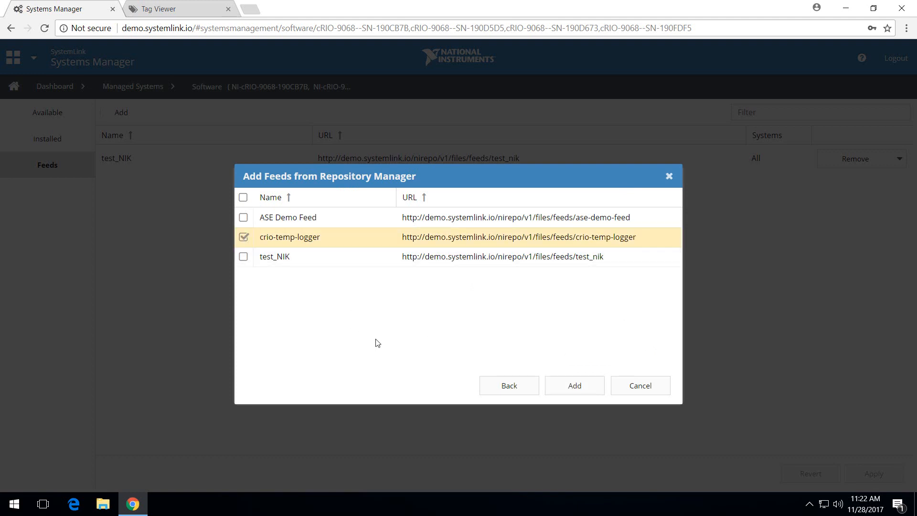
click(580, 386)
click(871, 475)
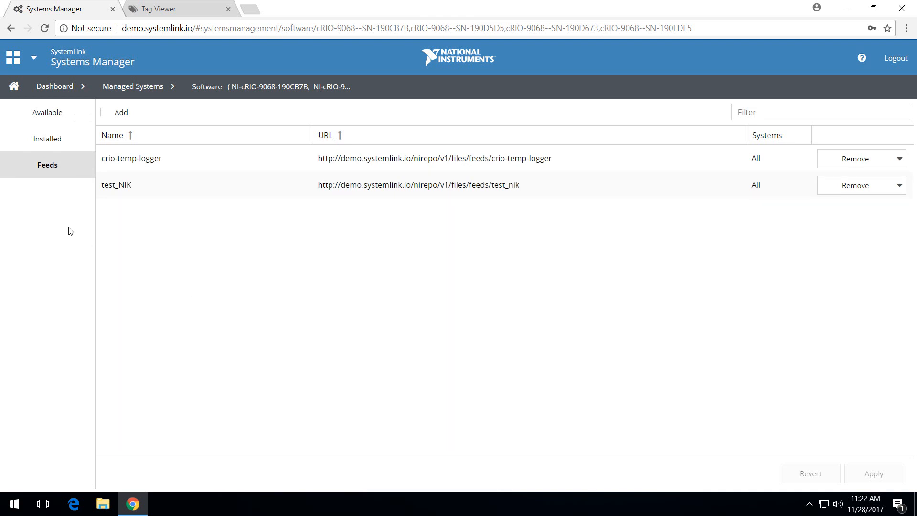
Mark version 17.0.1-73 of the available Temperature Test Logger package for installation on all selected systems
click(50, 114)
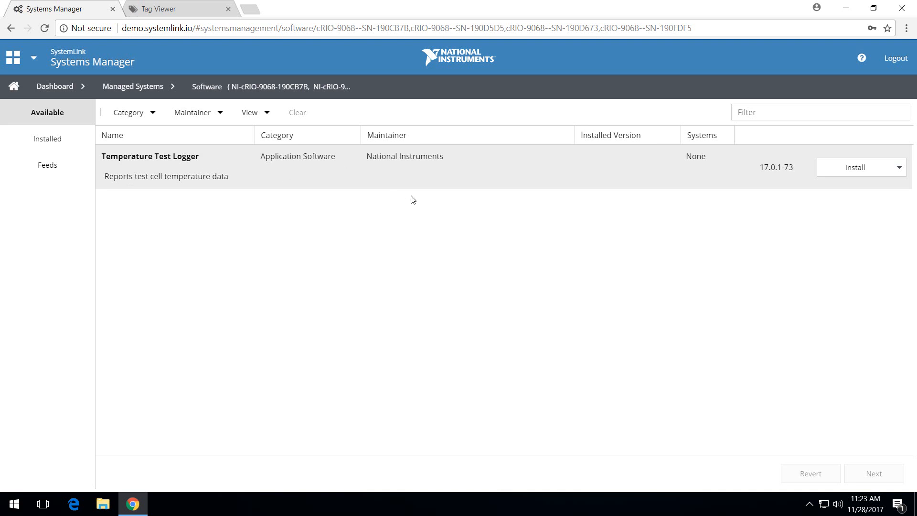
click(899, 170)
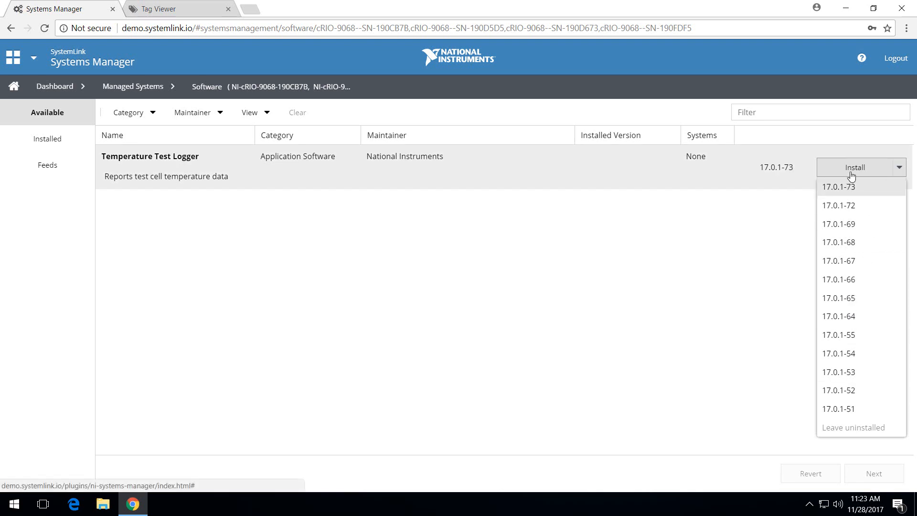
click(778, 190)
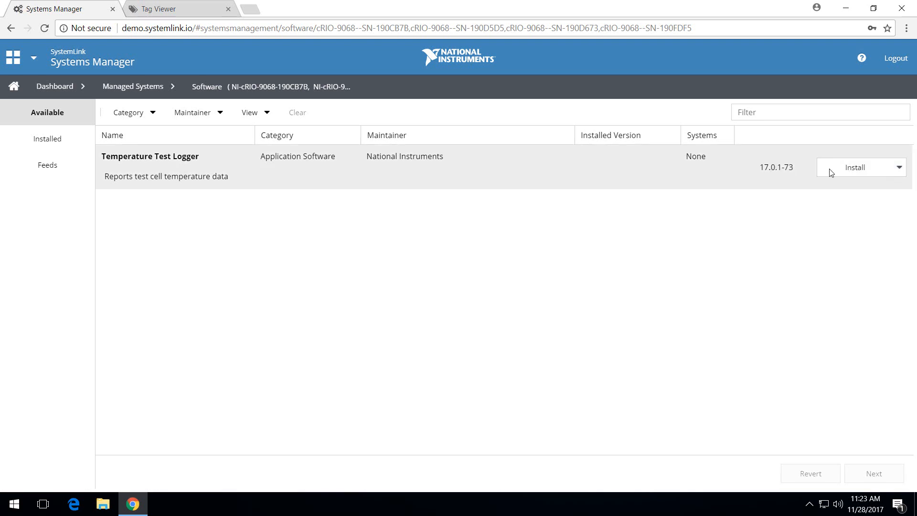
click(898, 168)
click(841, 187)
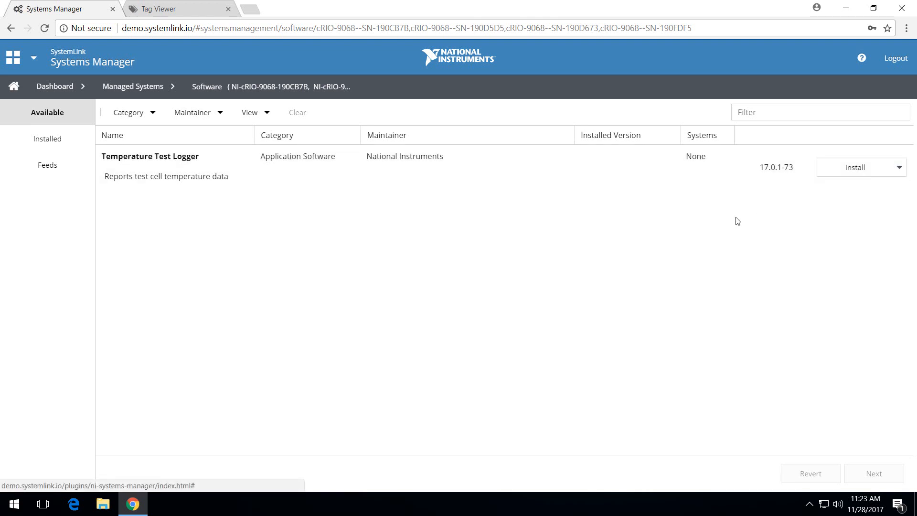
click(864, 169)
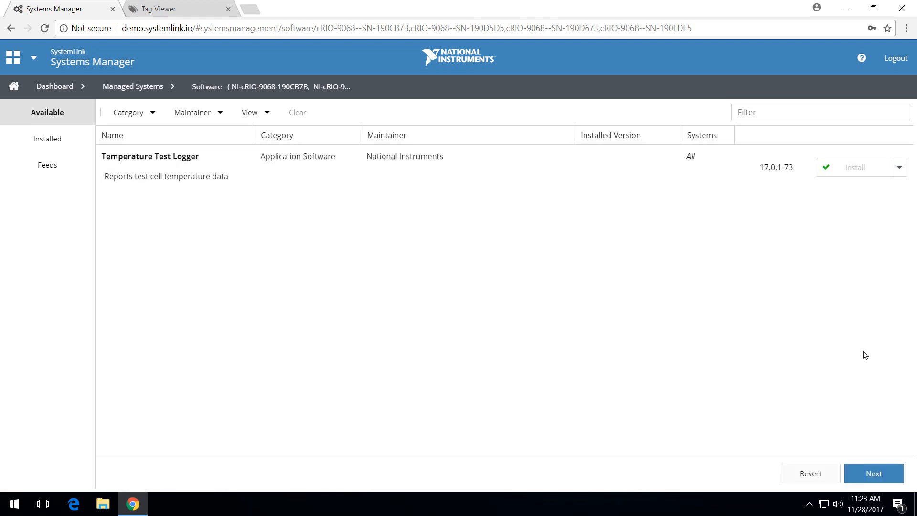
Review and apply the Temperature Test Logger installation, and finish the installation summary
click(868, 474)
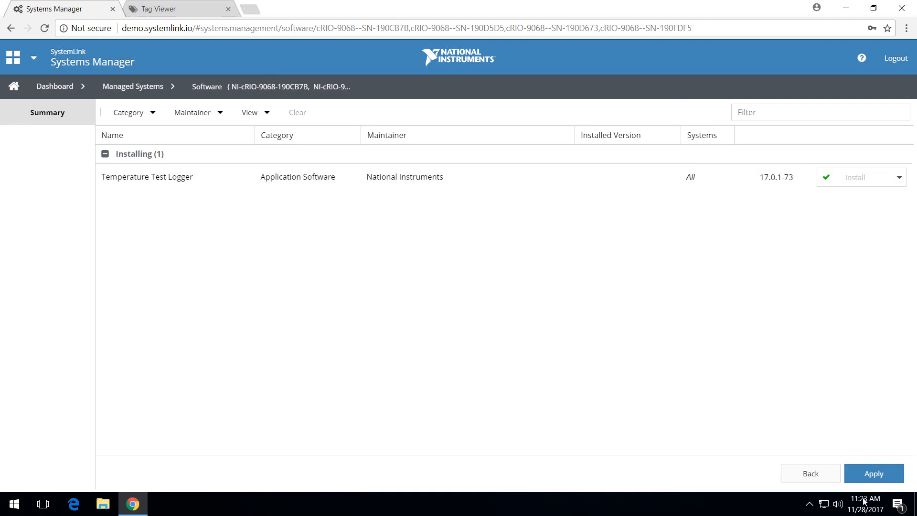
click(874, 474)
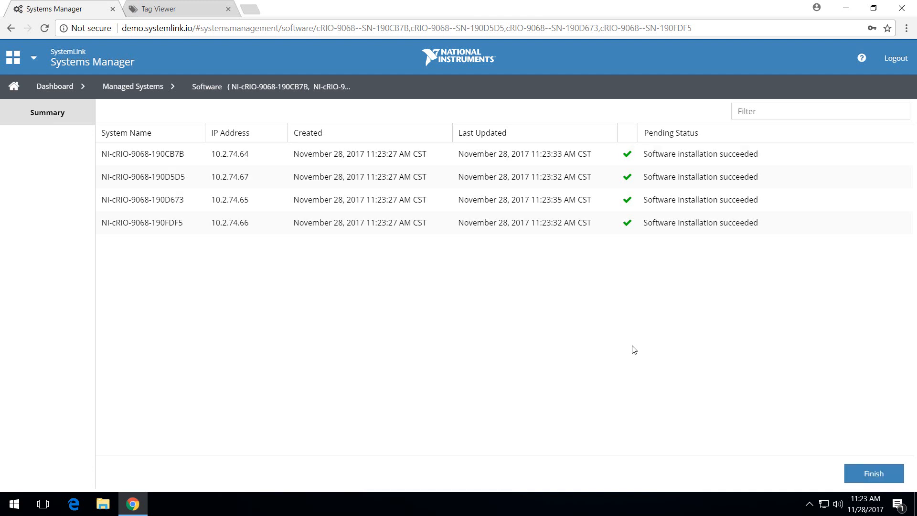
click(880, 484)
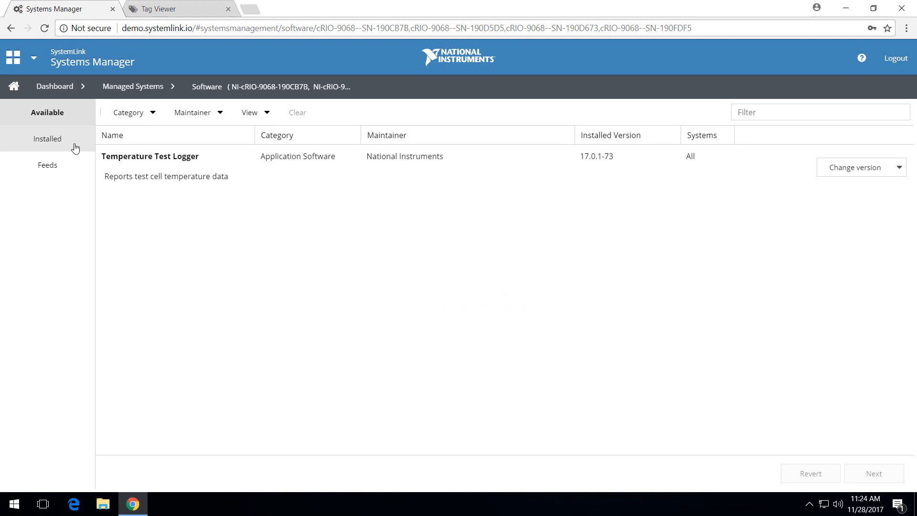
Choose version 17.0.1-65 as the replacement for Temperature Test Logger on all systems and view the installed packages
click(897, 166)
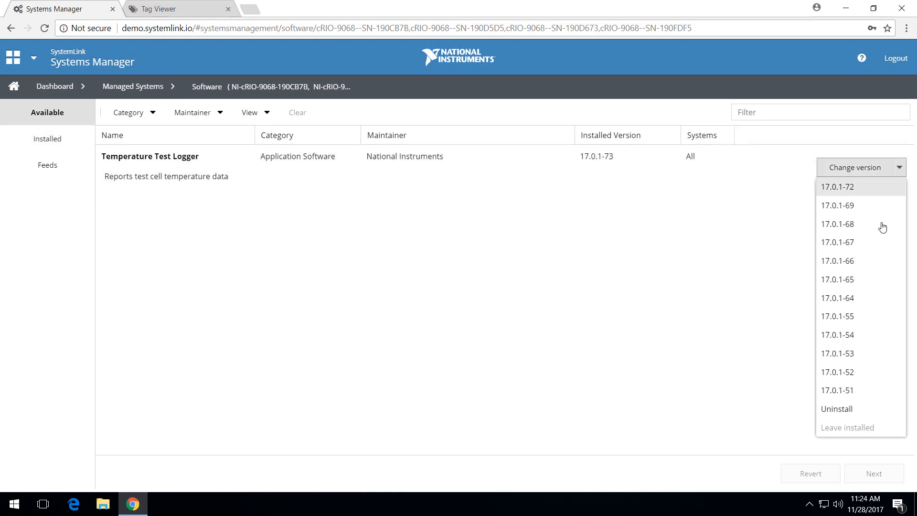
click(857, 281)
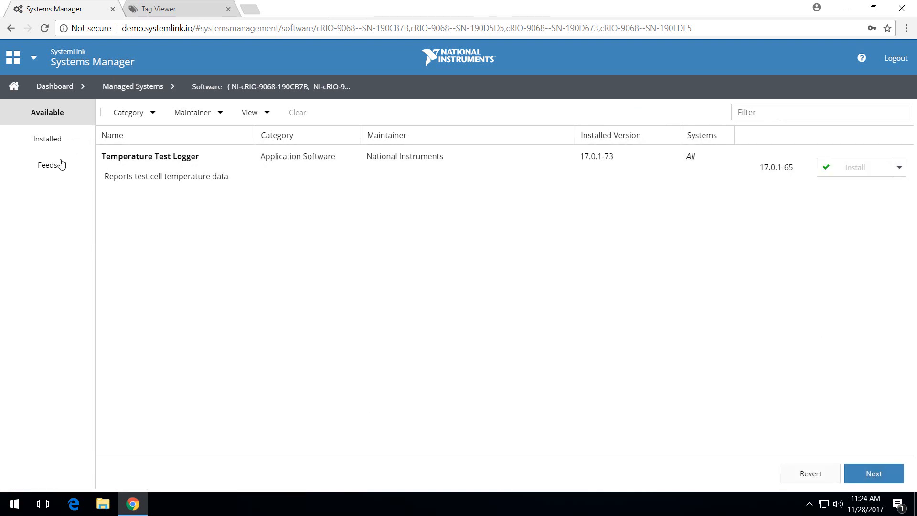
click(71, 143)
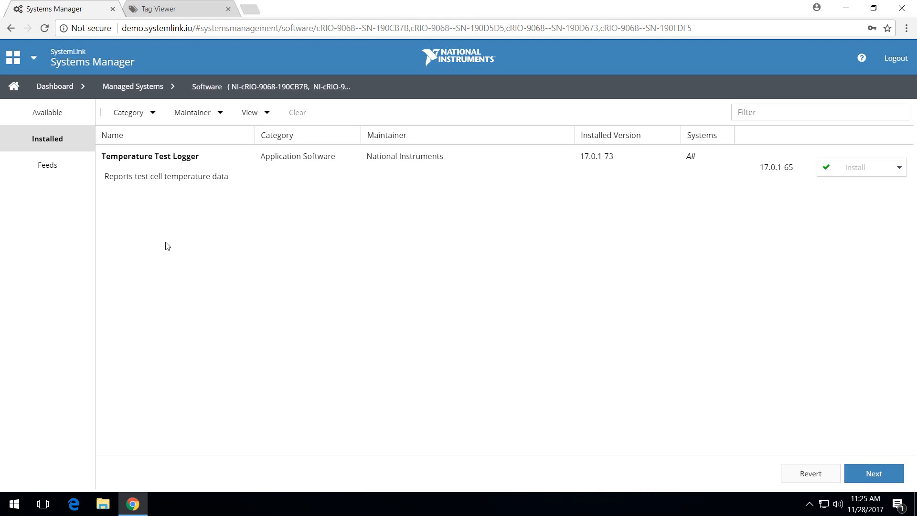
Switch to Tag Viewer and examine the tags reported by the cRIO systems under the 9068 filter
click(162, 9)
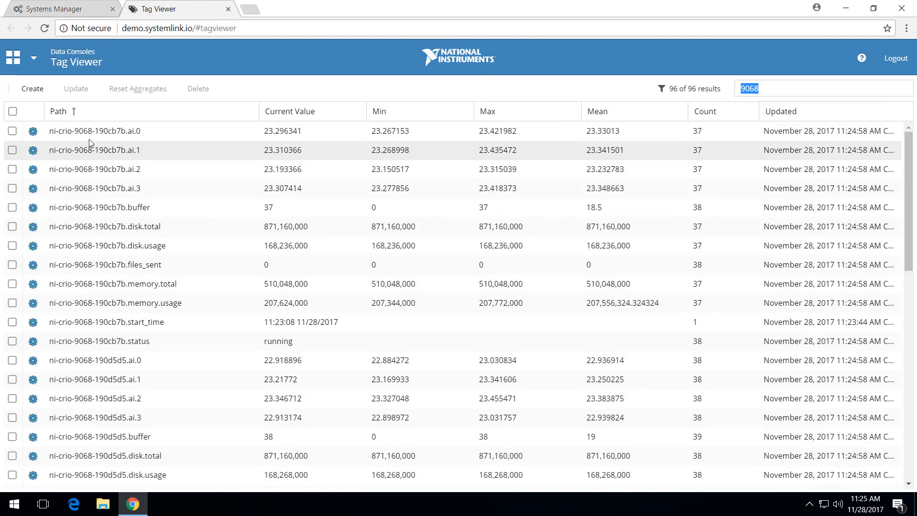
click(764, 89)
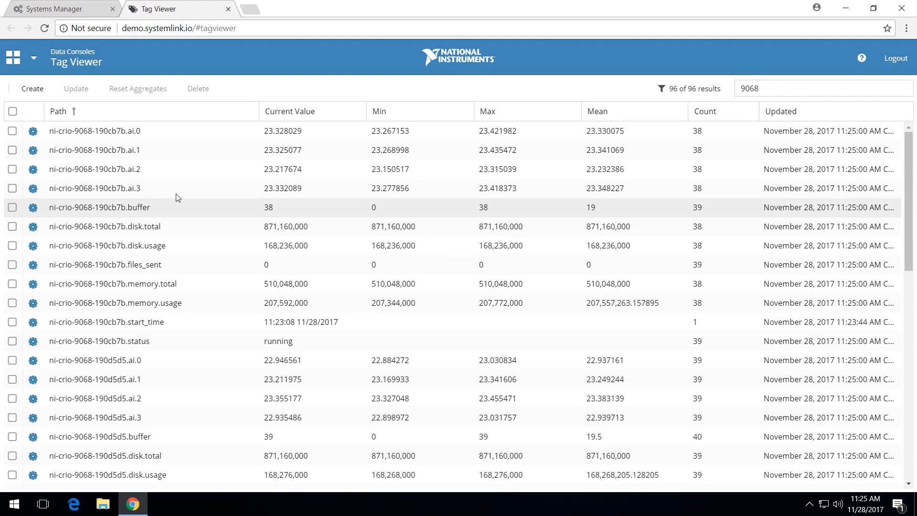